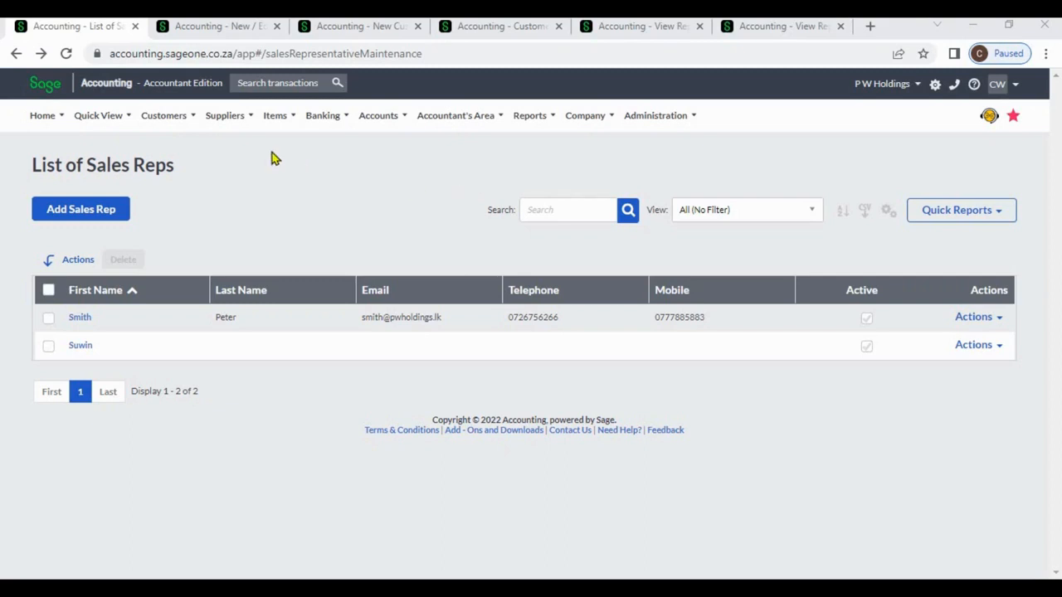
mouse_move(163, 129)
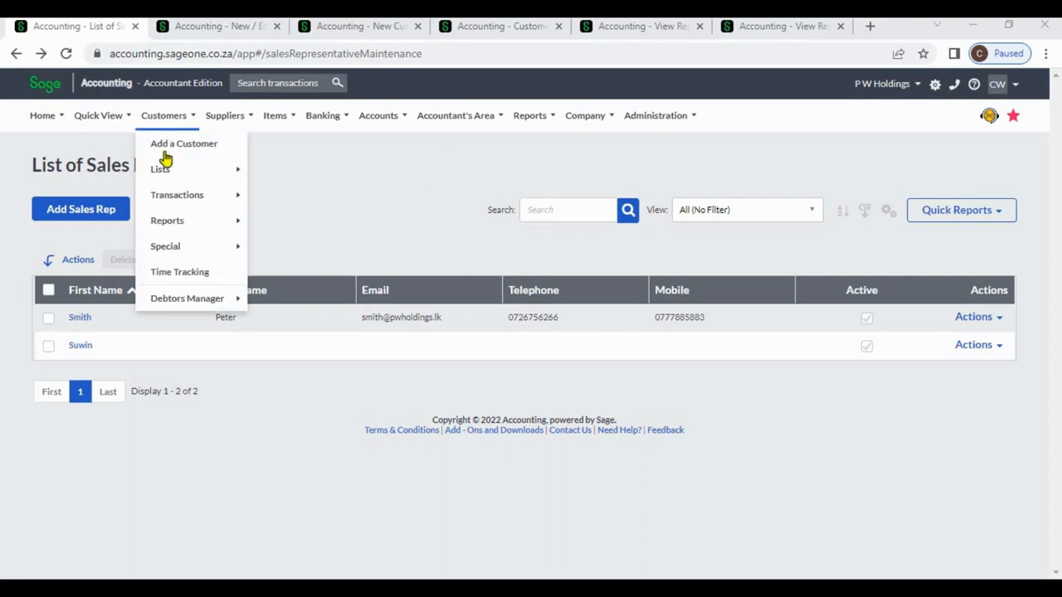
mouse_move(172, 171)
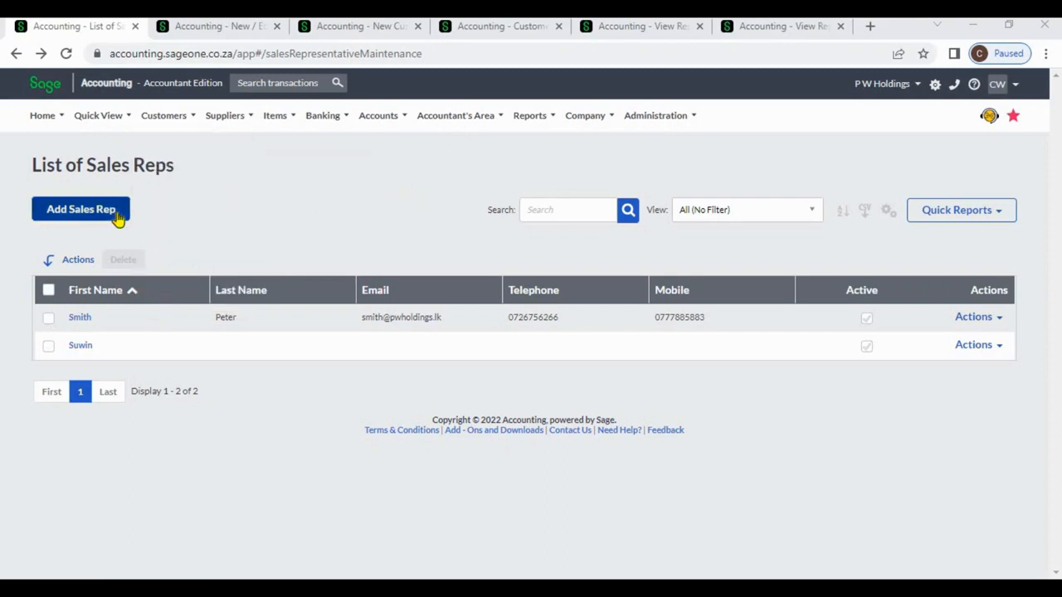
click(218, 25)
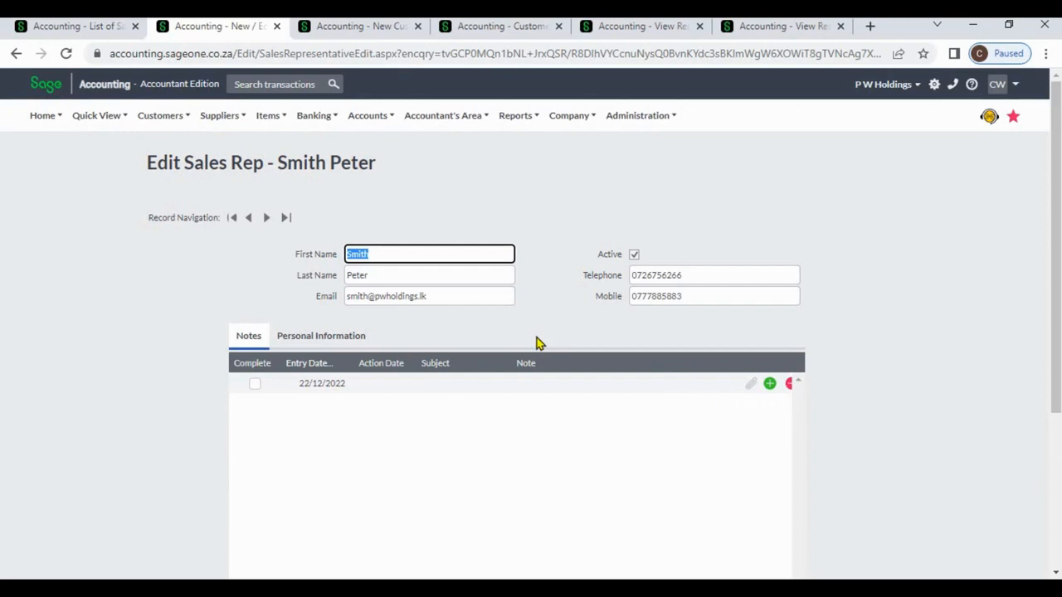
click(354, 337)
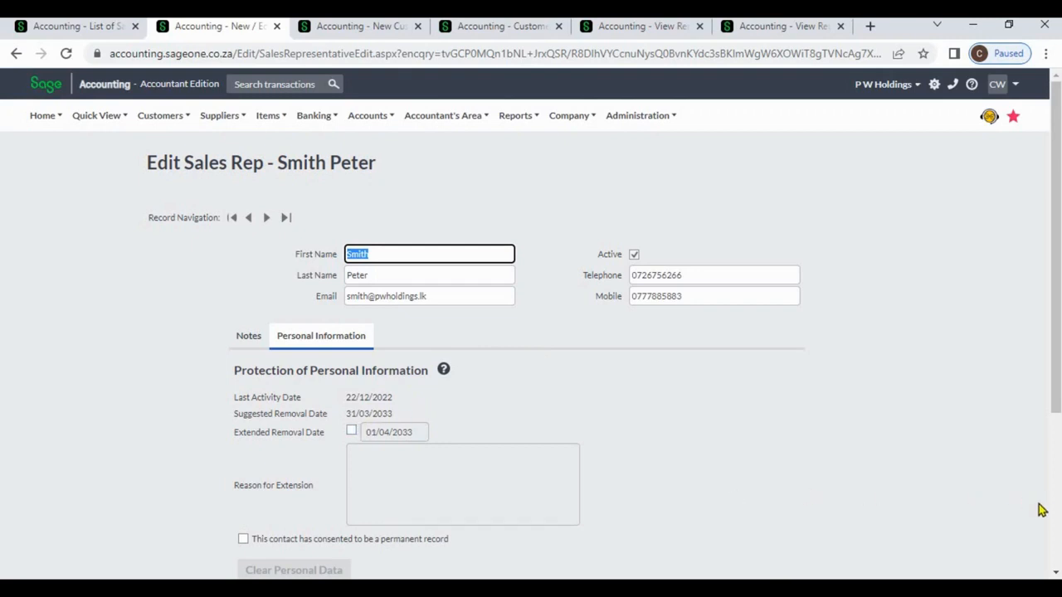
scroll(1056, 509, down, 3)
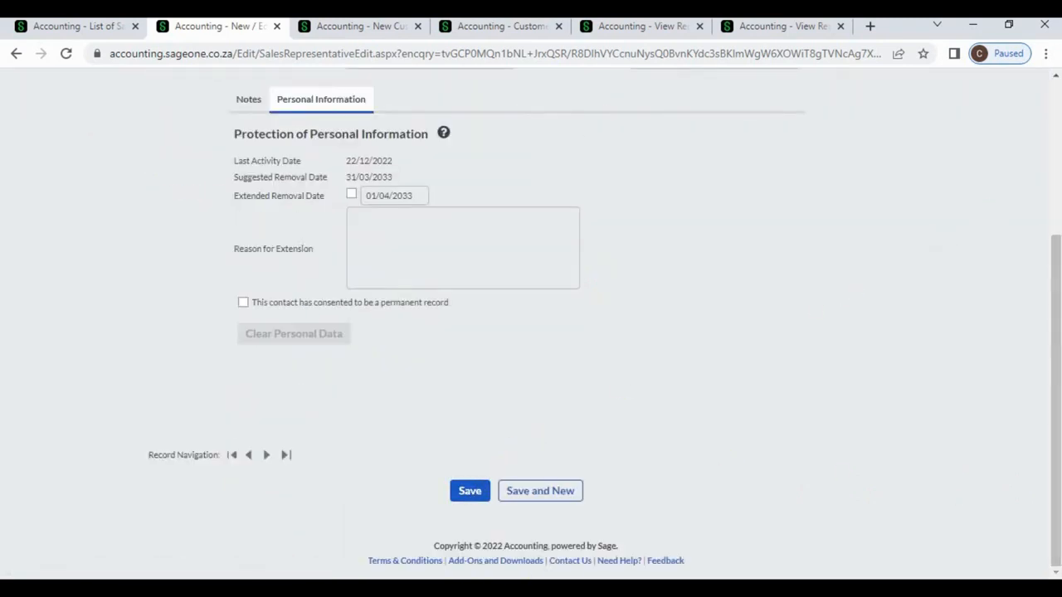
scroll(1058, 120, up, 3)
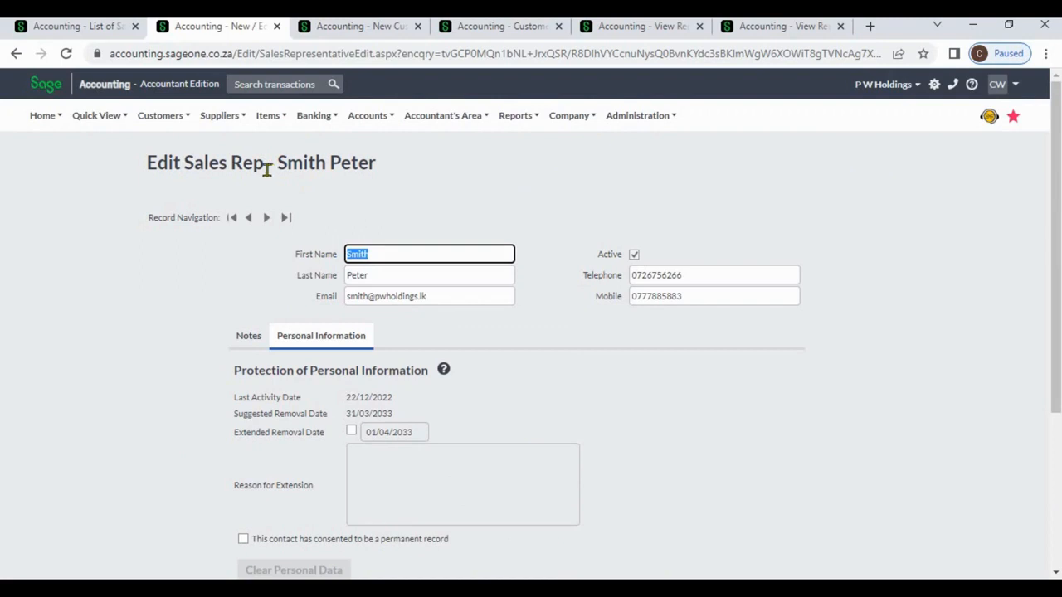
click(176, 121)
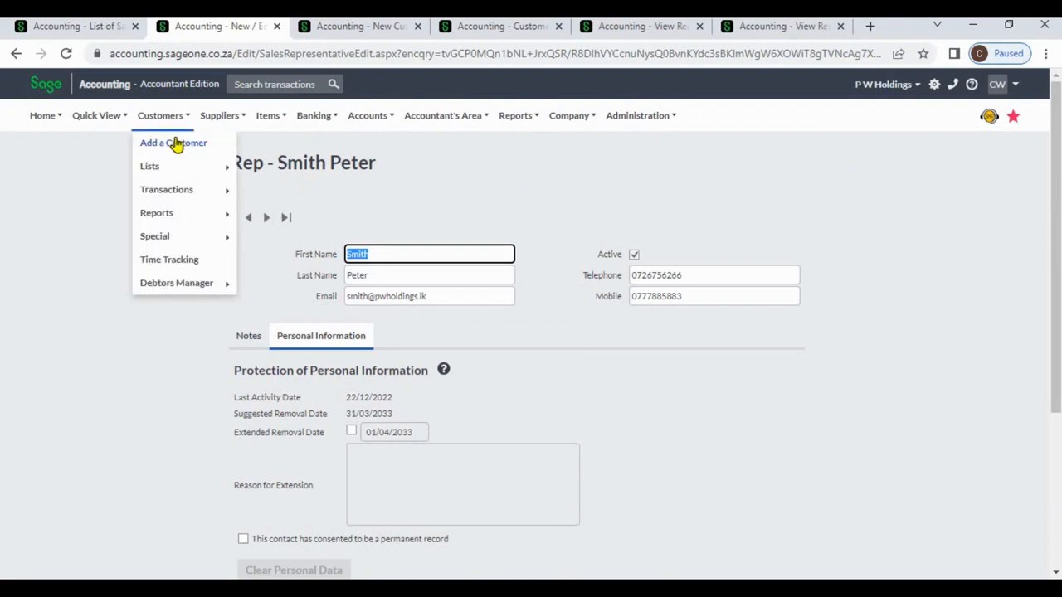
click(176, 144)
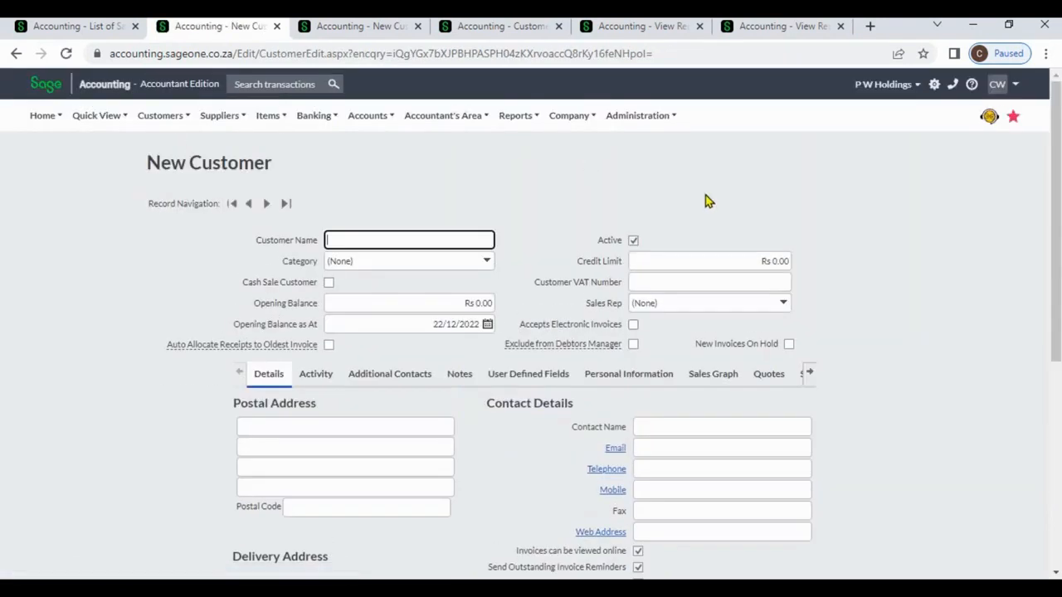
click(785, 303)
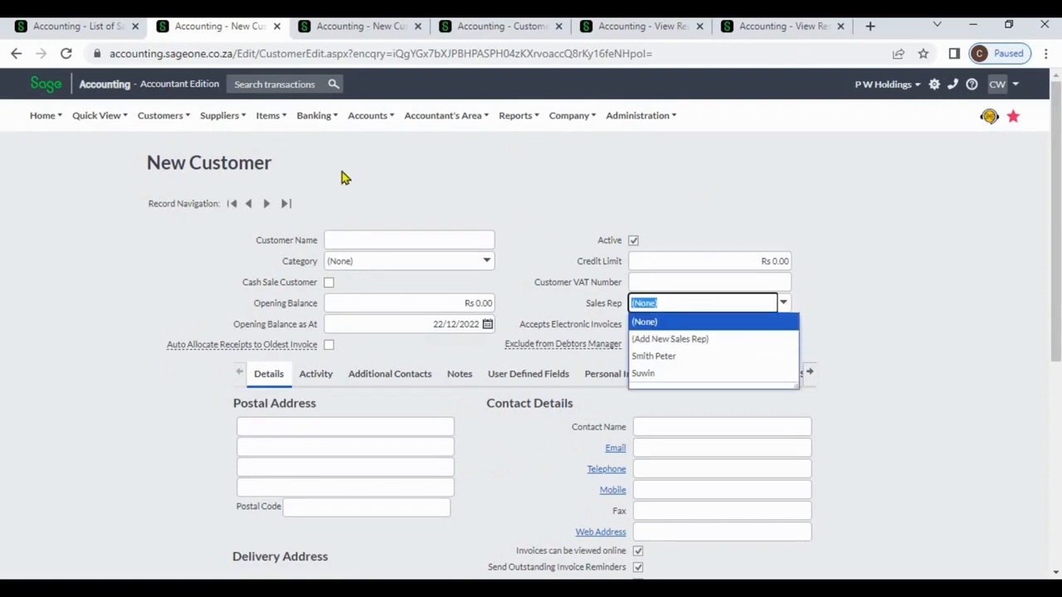
Start a new customer quote and check its sales rep choices, leaving it at (None)
mouse_move(166, 120)
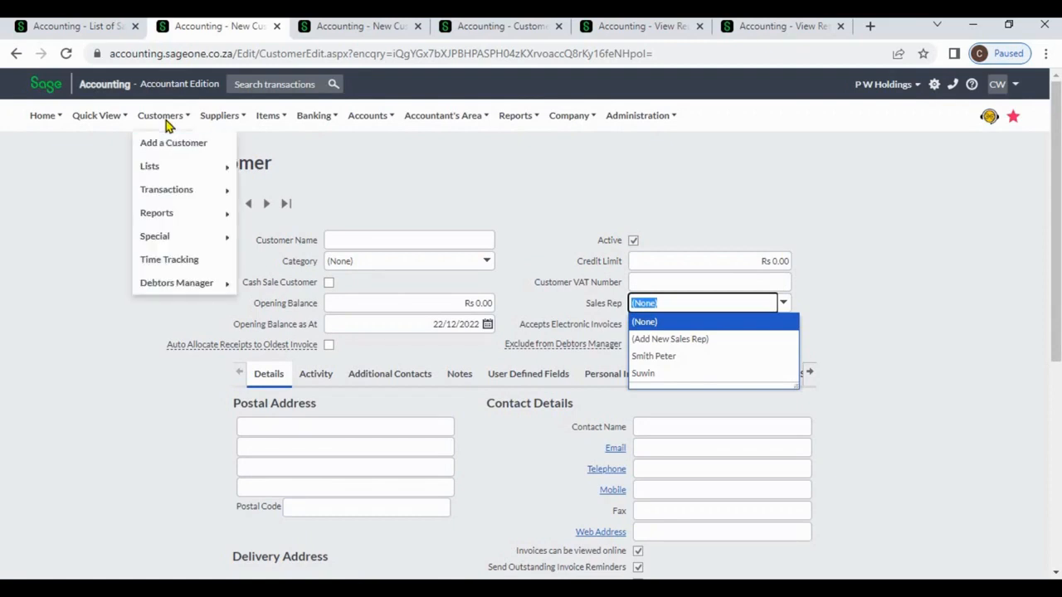
mouse_move(180, 190)
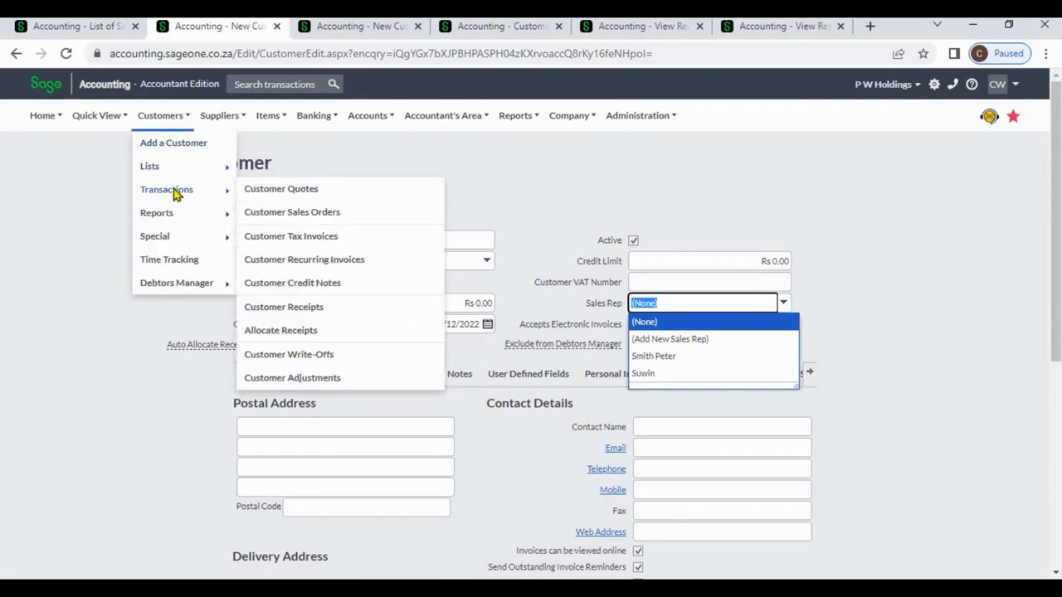
click(282, 189)
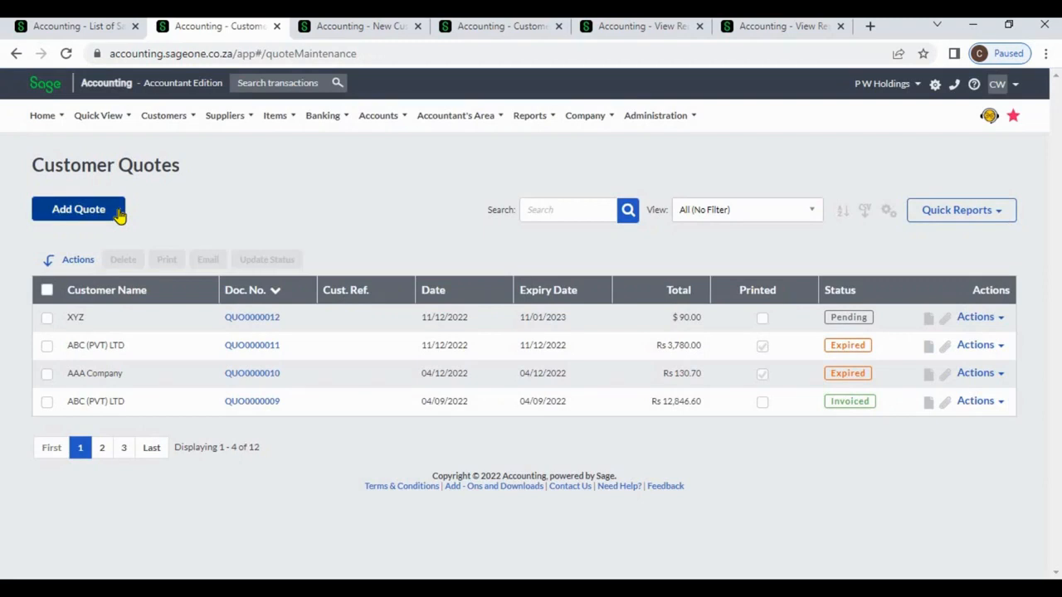
click(120, 213)
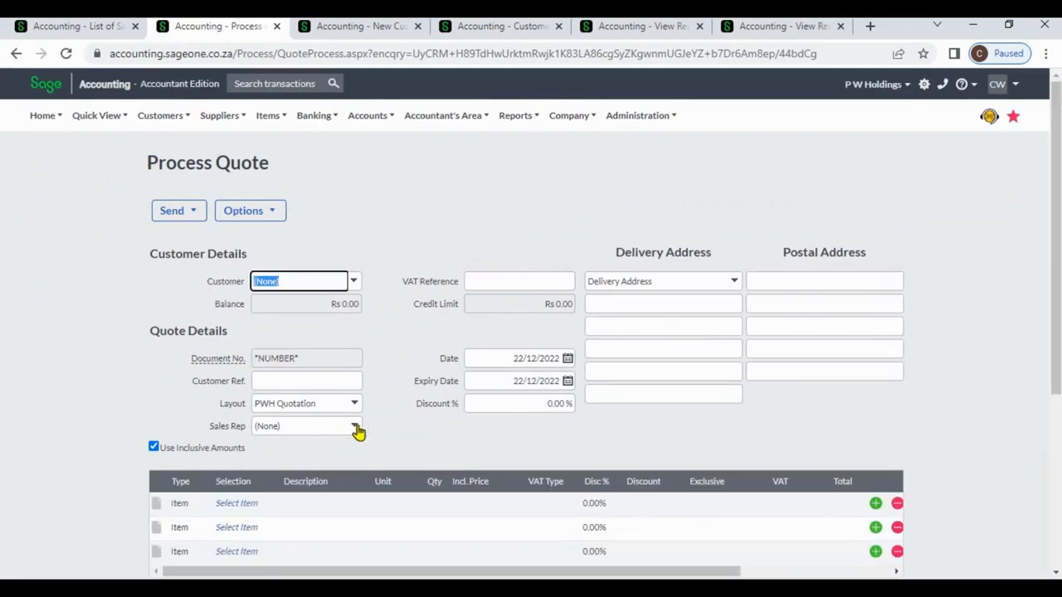
click(355, 427)
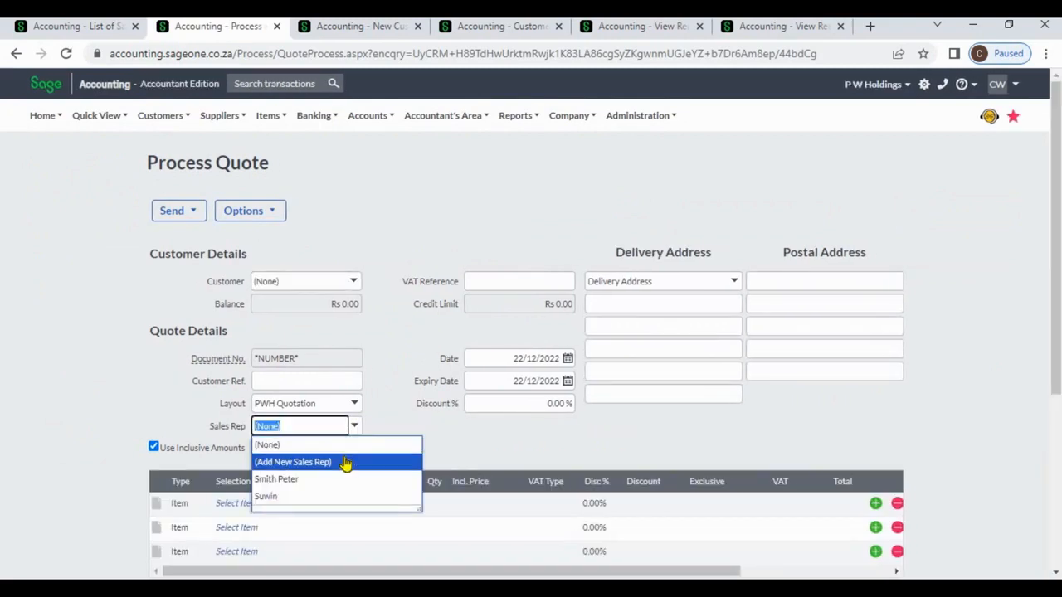
click(356, 241)
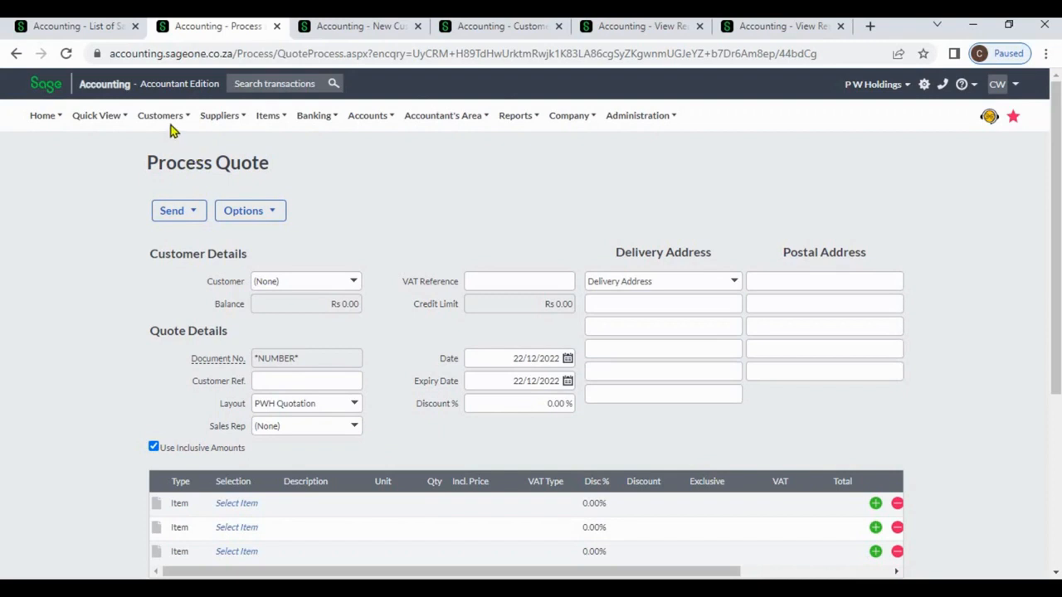
Reload the customer list and open the ABC (PVT) LTD customer record
mouse_move(172, 130)
mouse_move(171, 171)
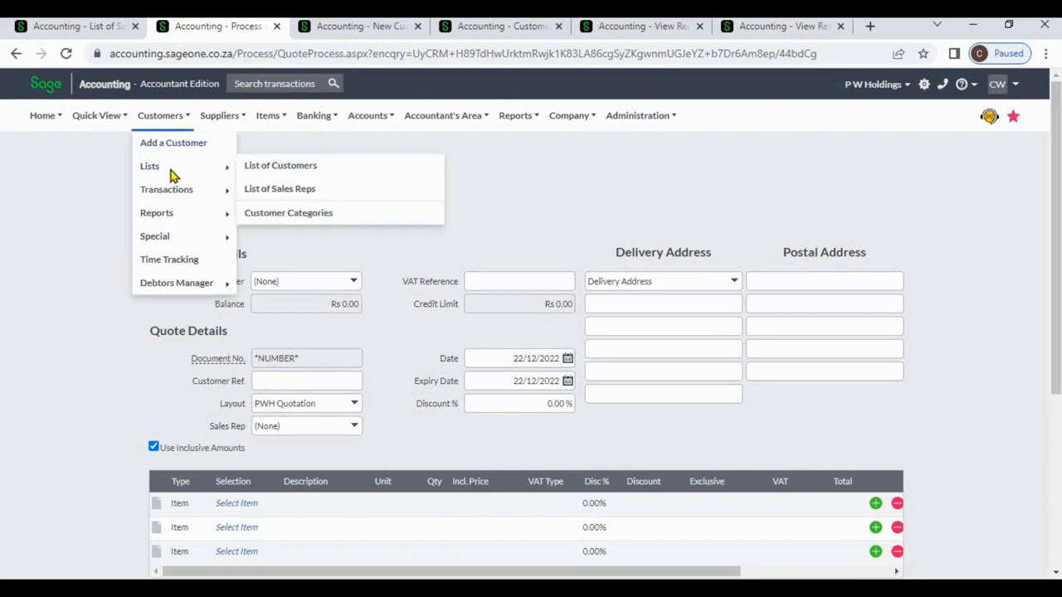
click(263, 174)
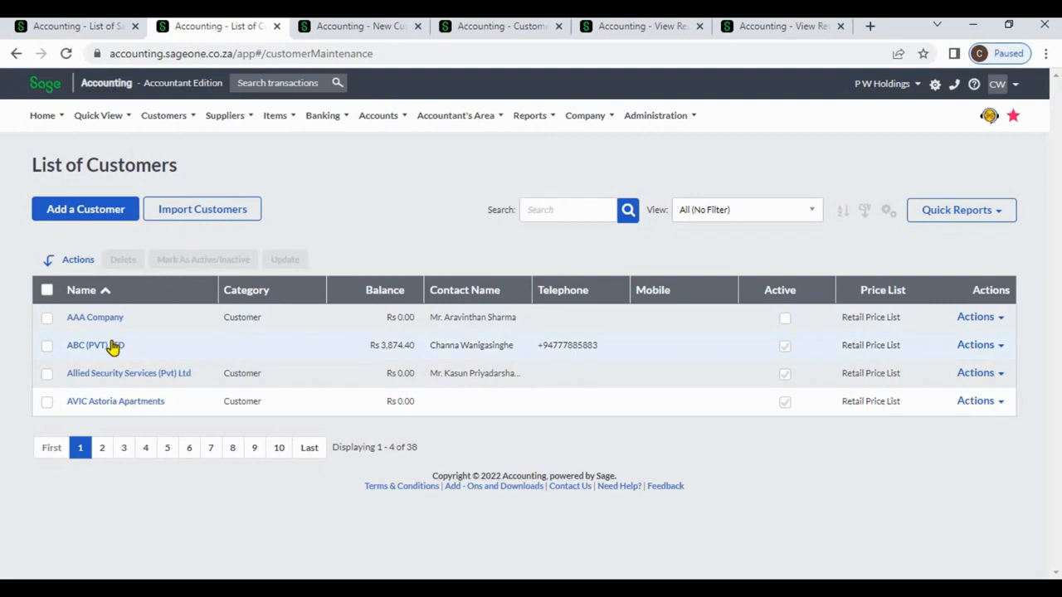
click(114, 346)
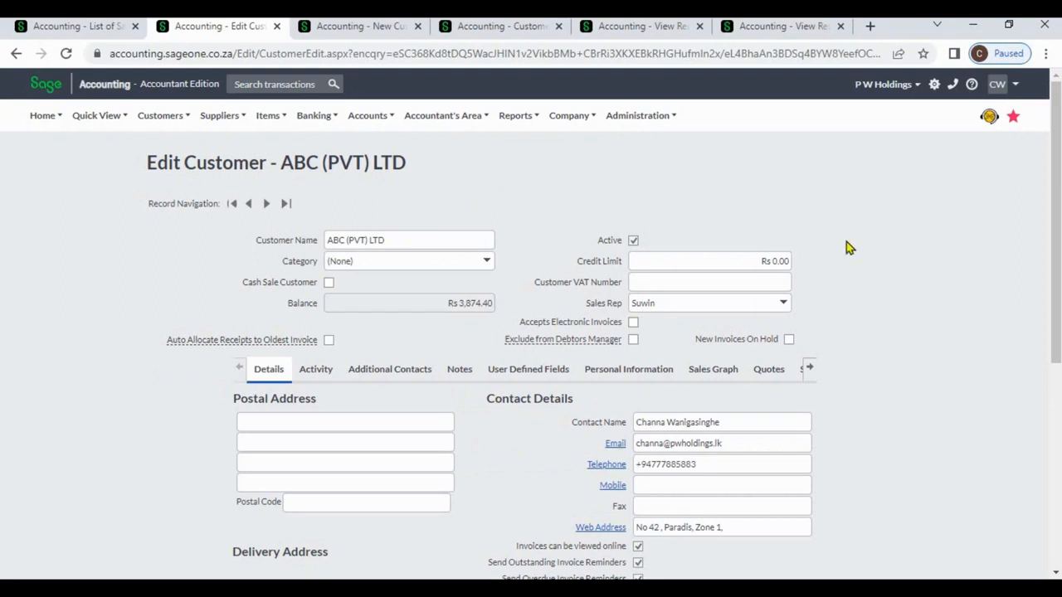
click(782, 307)
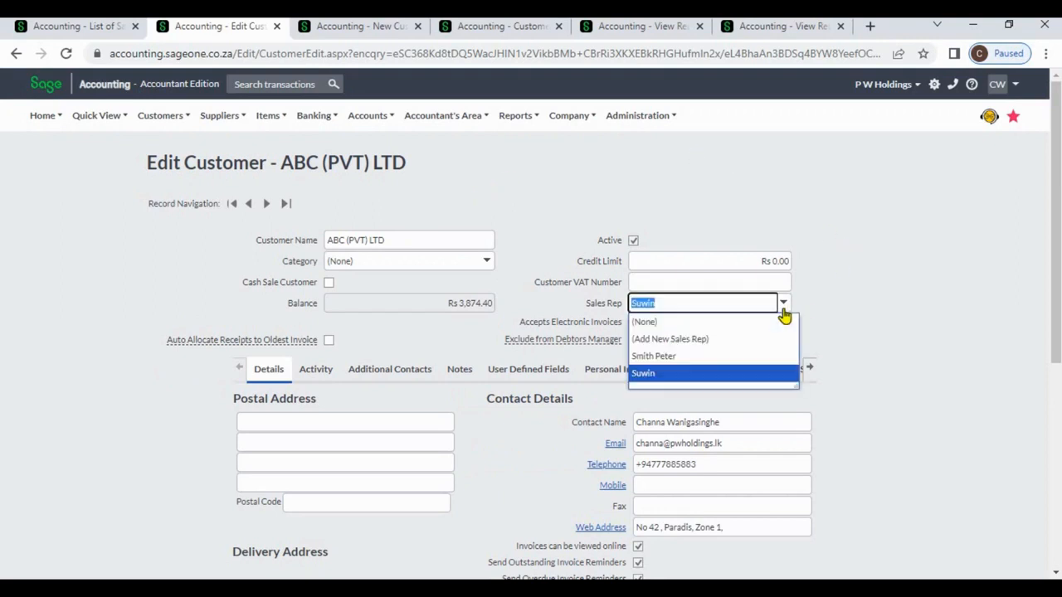
click(735, 356)
click(937, 352)
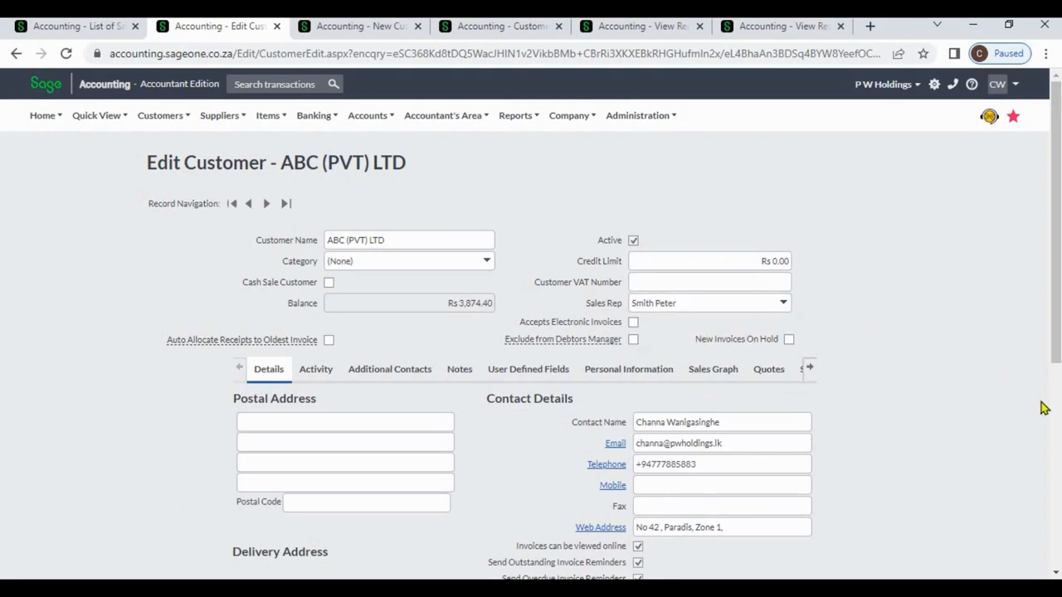
scroll(1049, 415, down, 5)
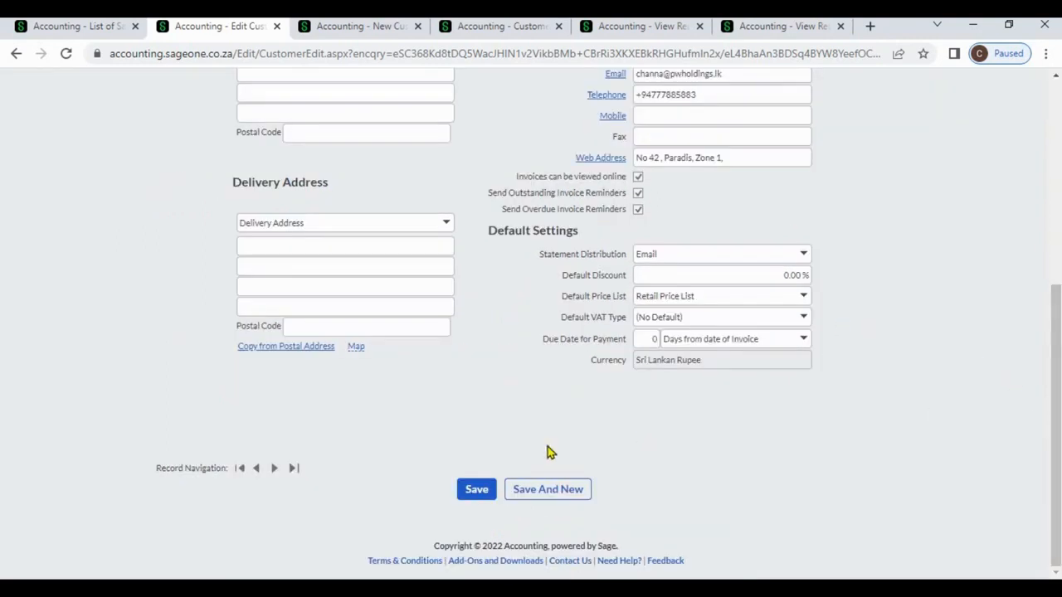
click(483, 491)
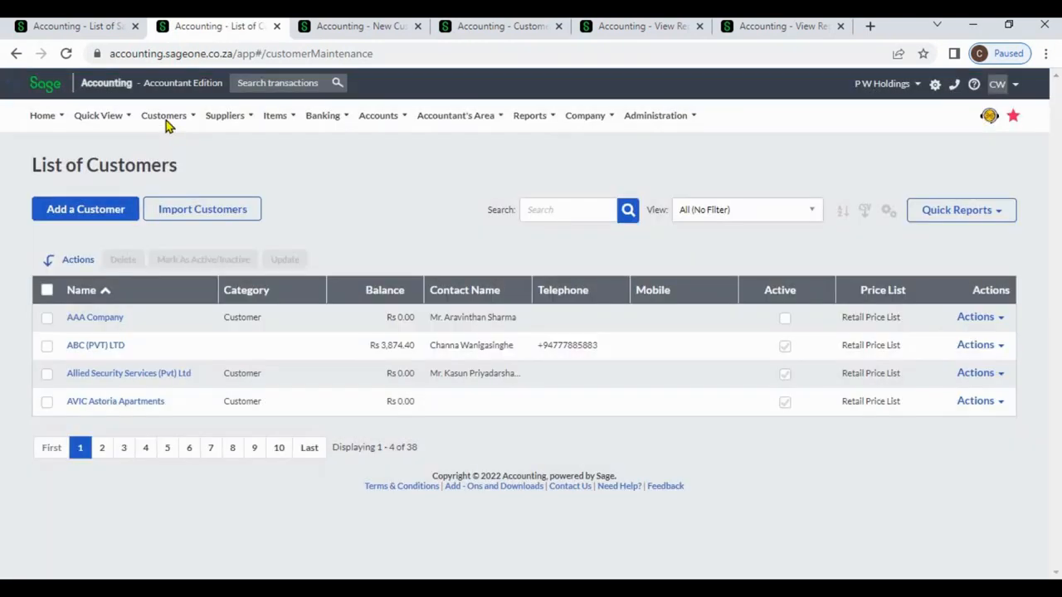
Start a new quote from the Customer Quotes list
click(166, 120)
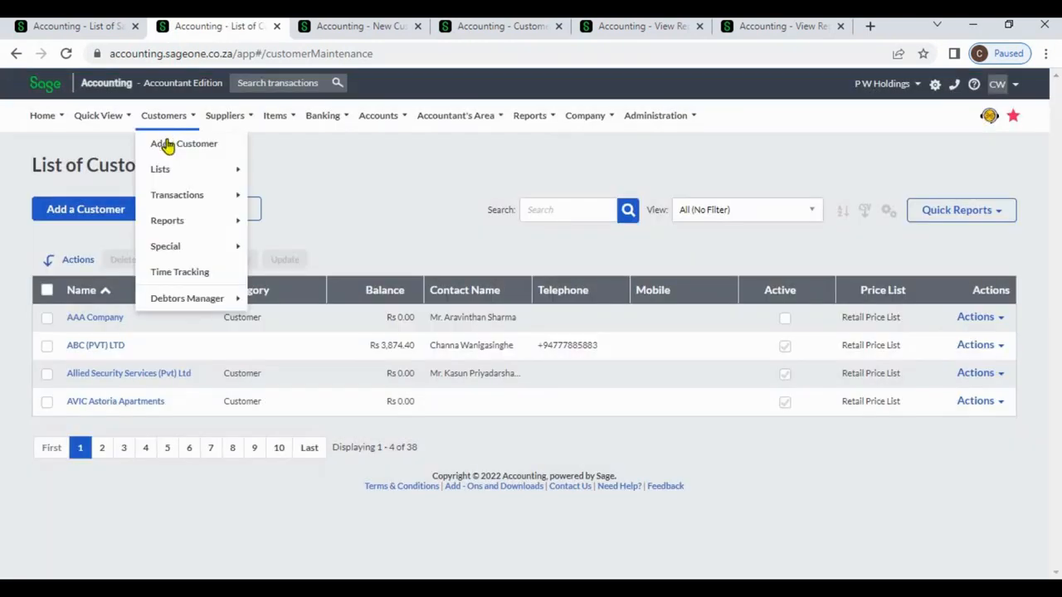
mouse_move(207, 199)
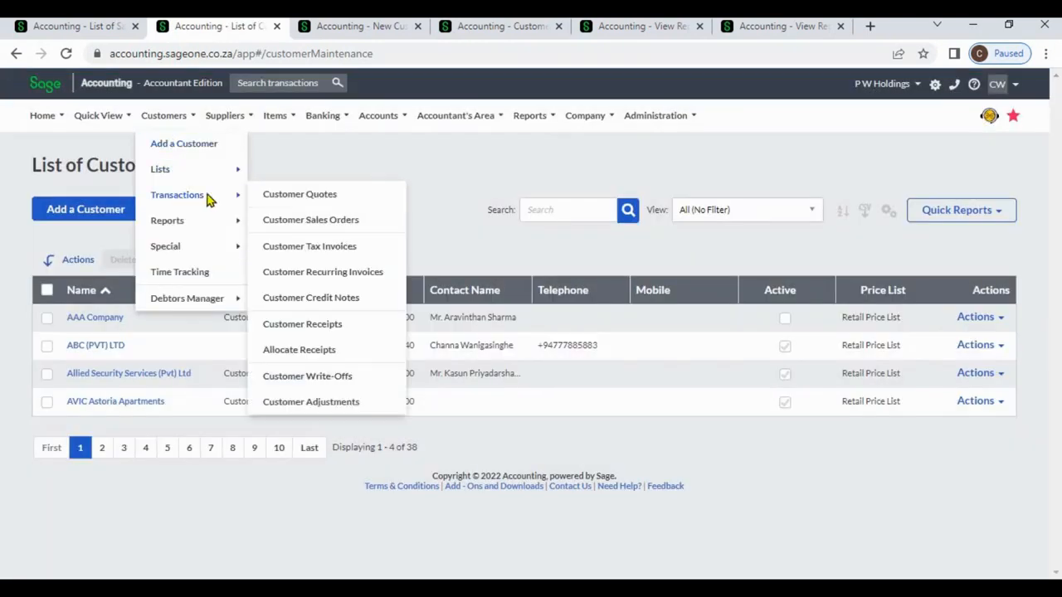
click(279, 199)
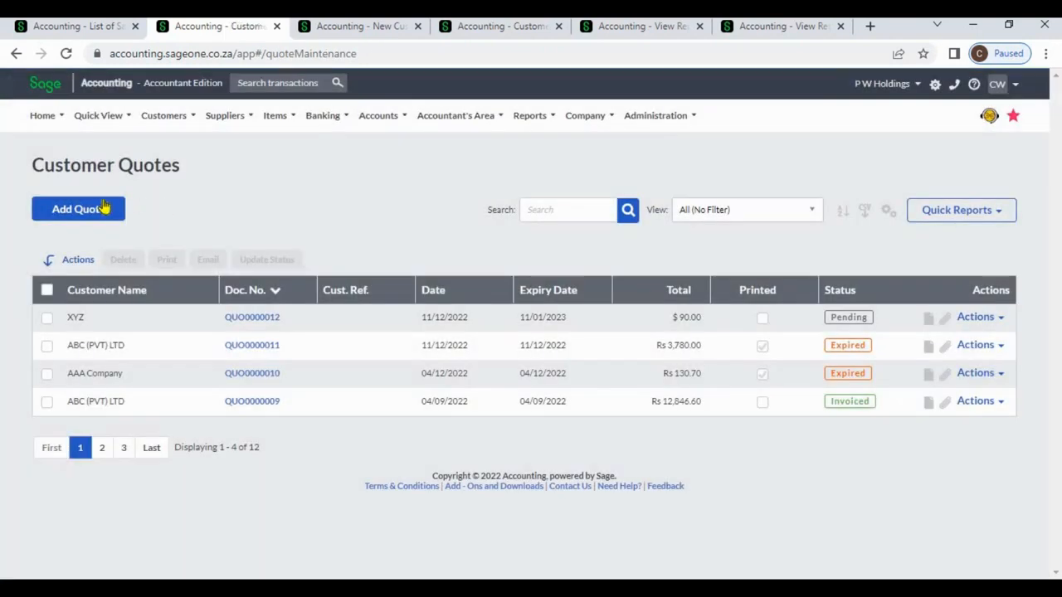
click(103, 208)
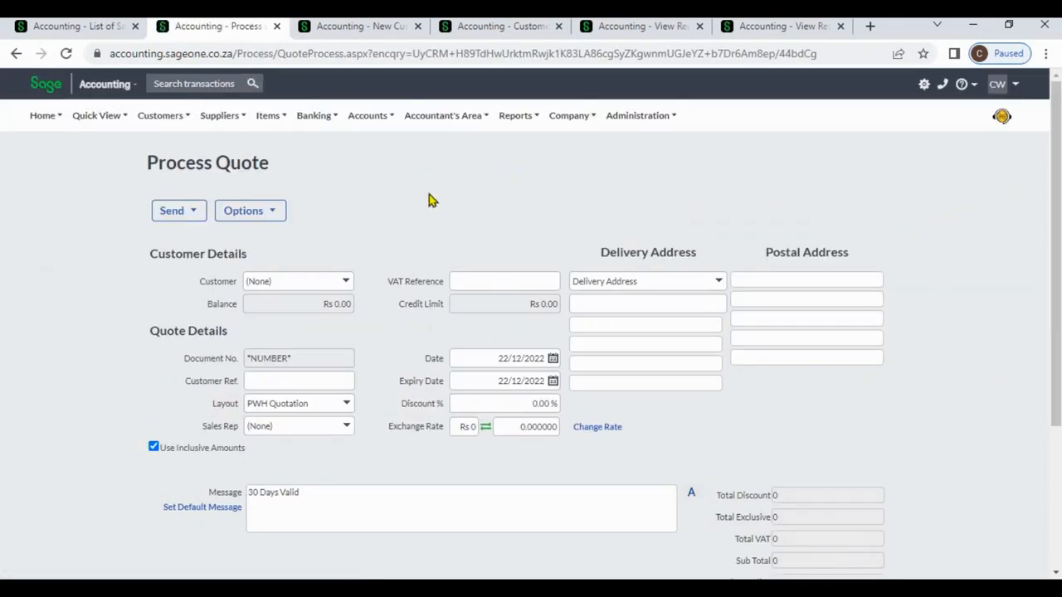
click(353, 282)
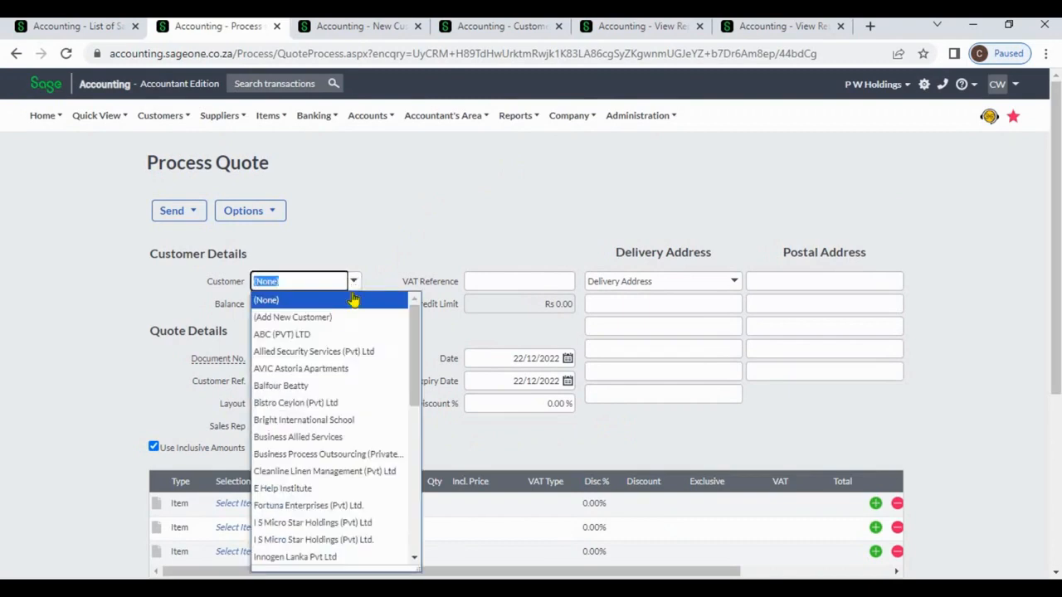
click(339, 334)
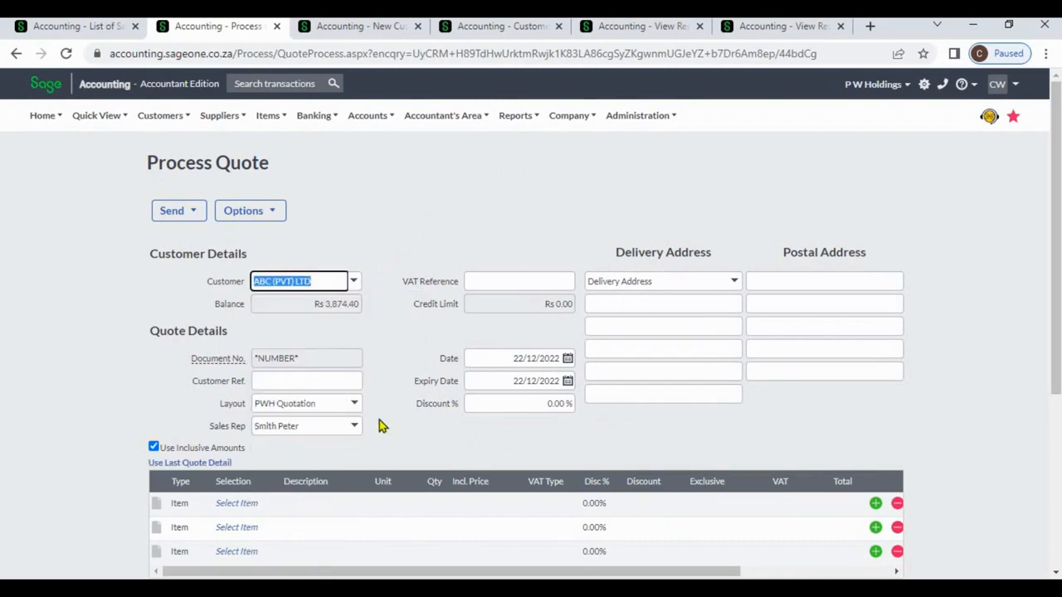
click(355, 427)
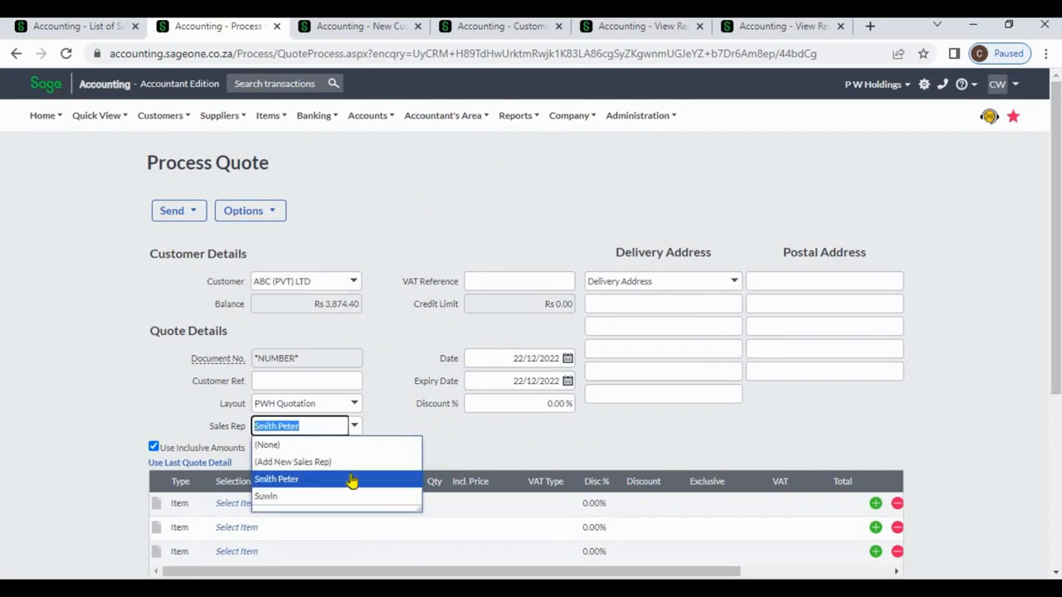
click(396, 392)
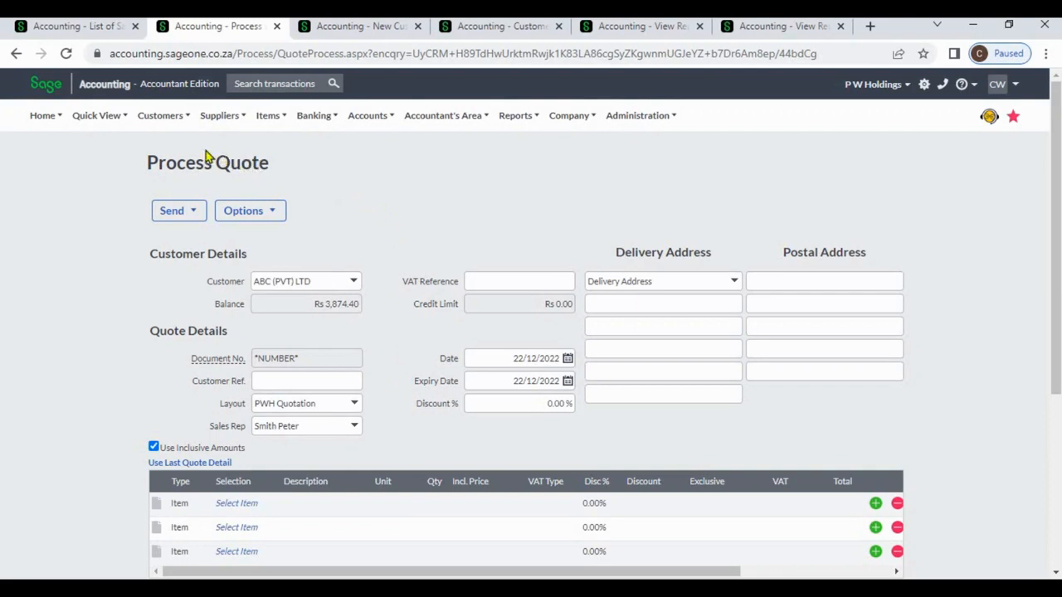
click(172, 122)
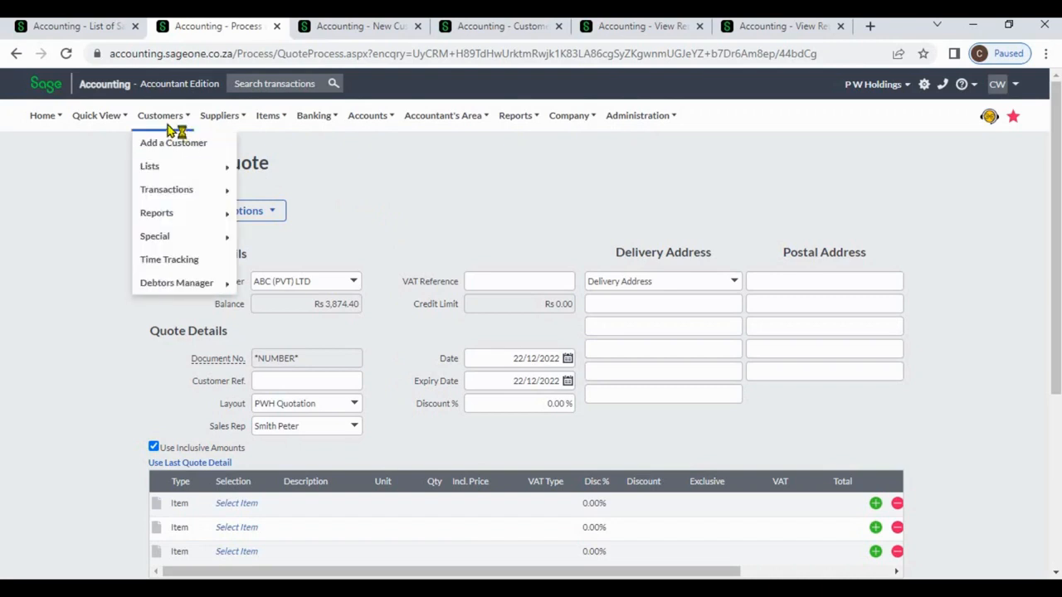
Open the Sales by Sales Rep report setup, leaving the unsaved quote
mouse_move(174, 214)
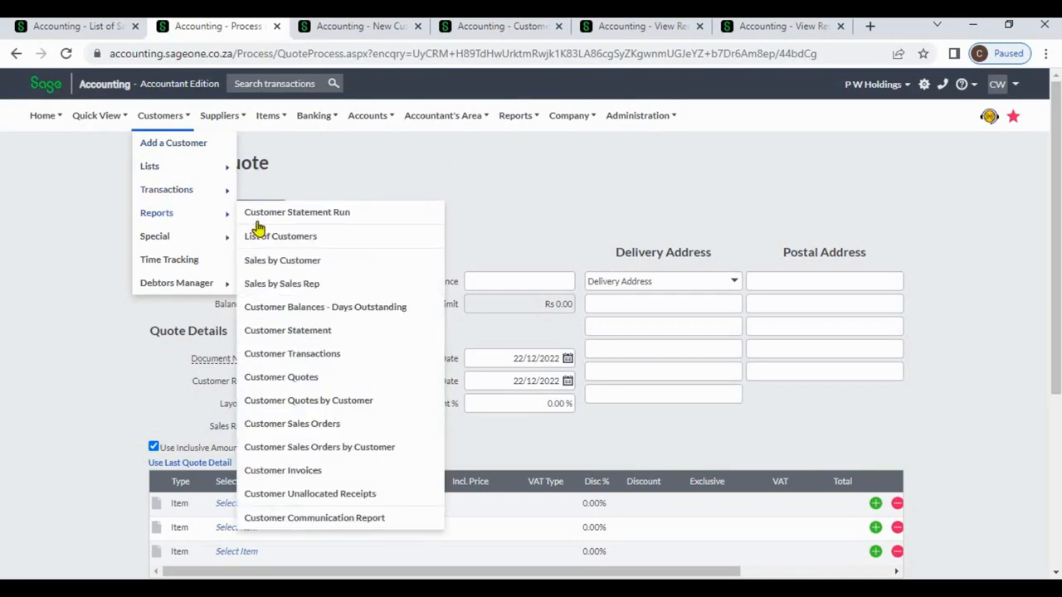
click(309, 287)
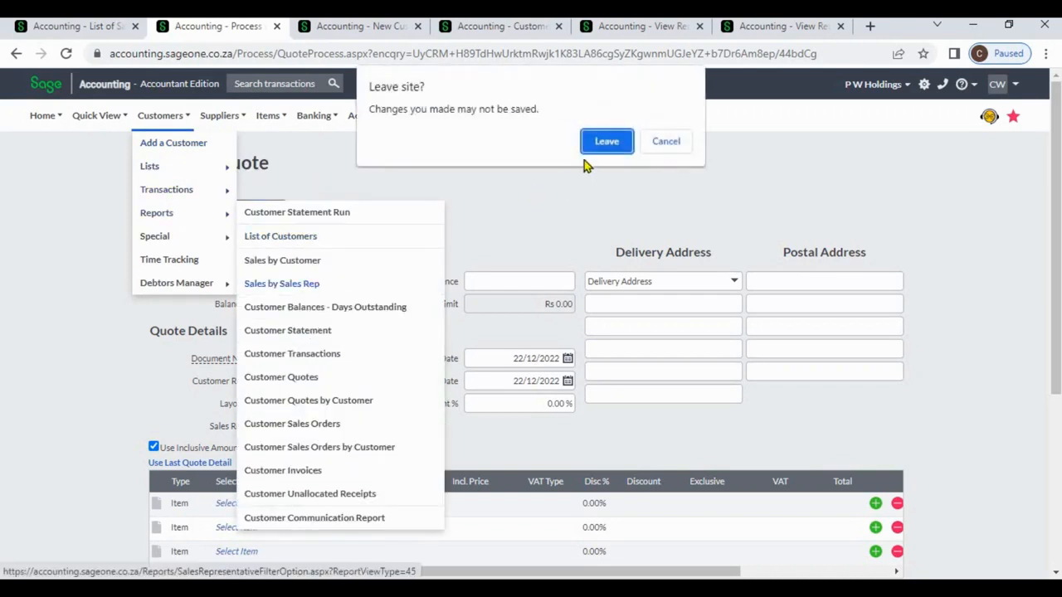
click(606, 145)
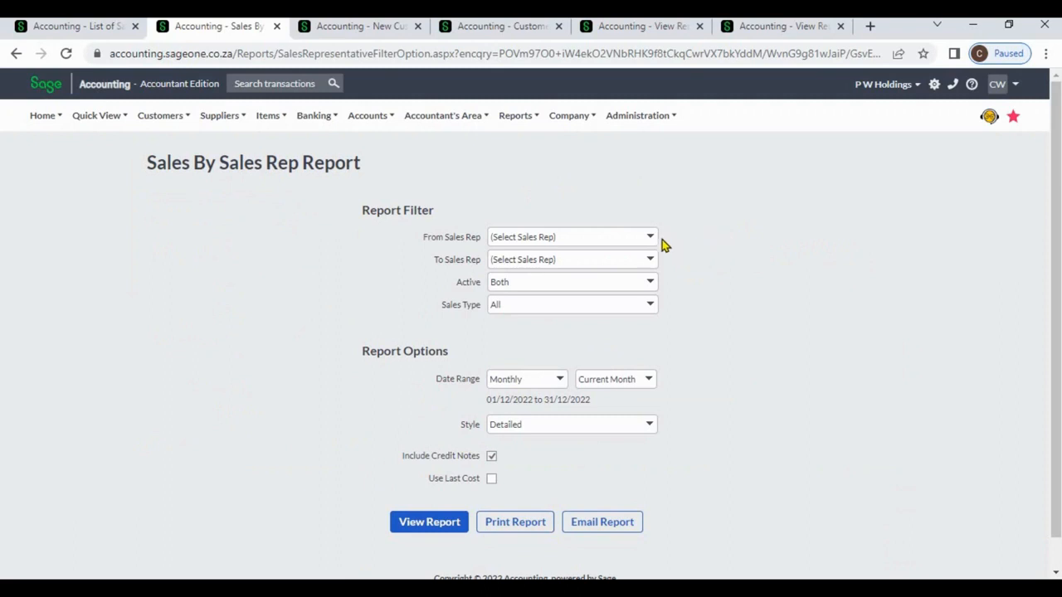
Set the report date range to All (01/04/2020 to 31/03/2023) and keep the Detailed style
click(651, 239)
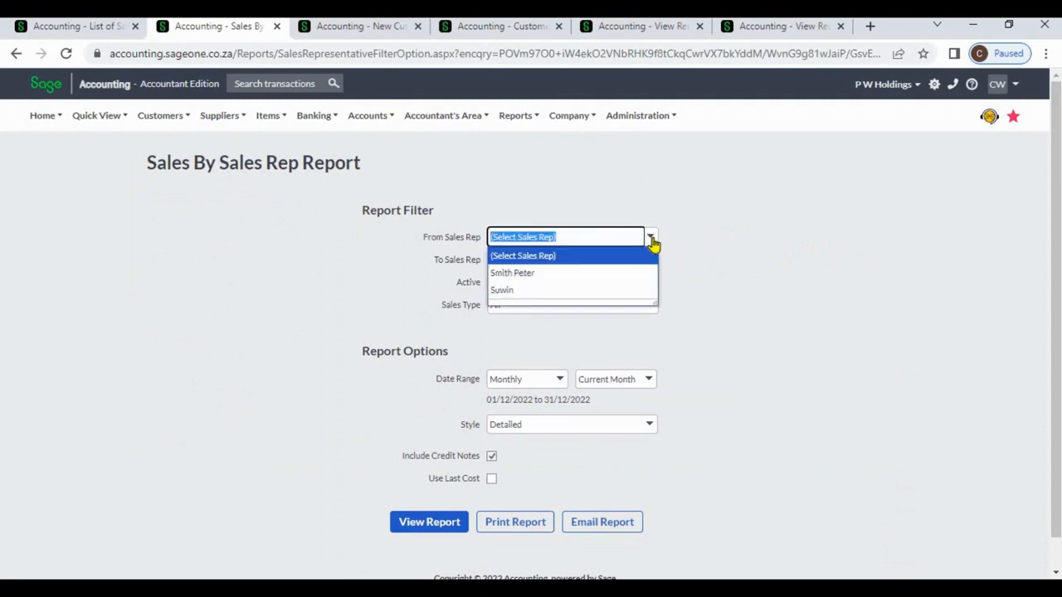
click(722, 256)
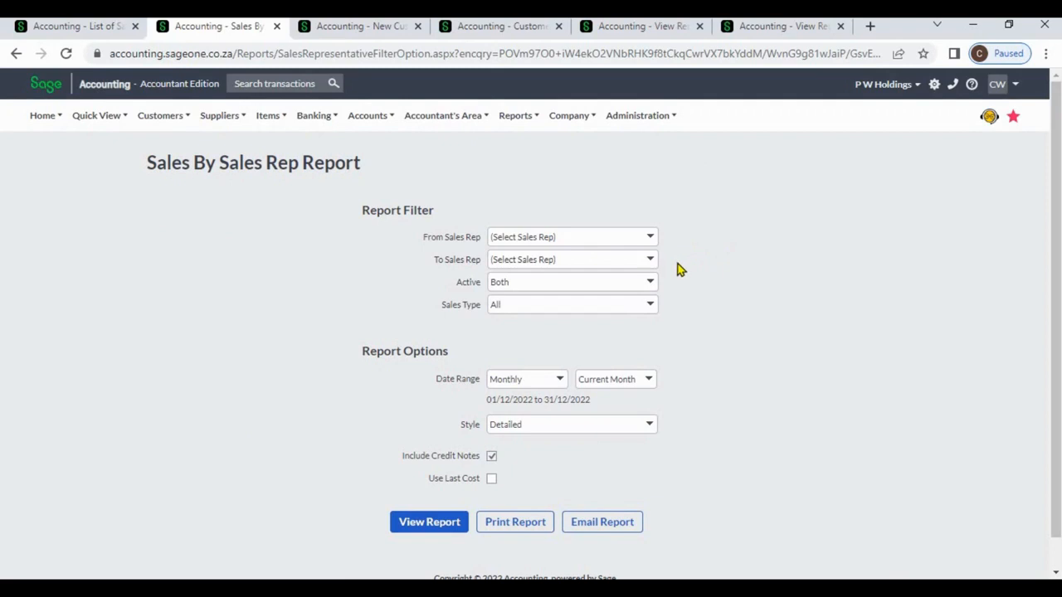
click(559, 384)
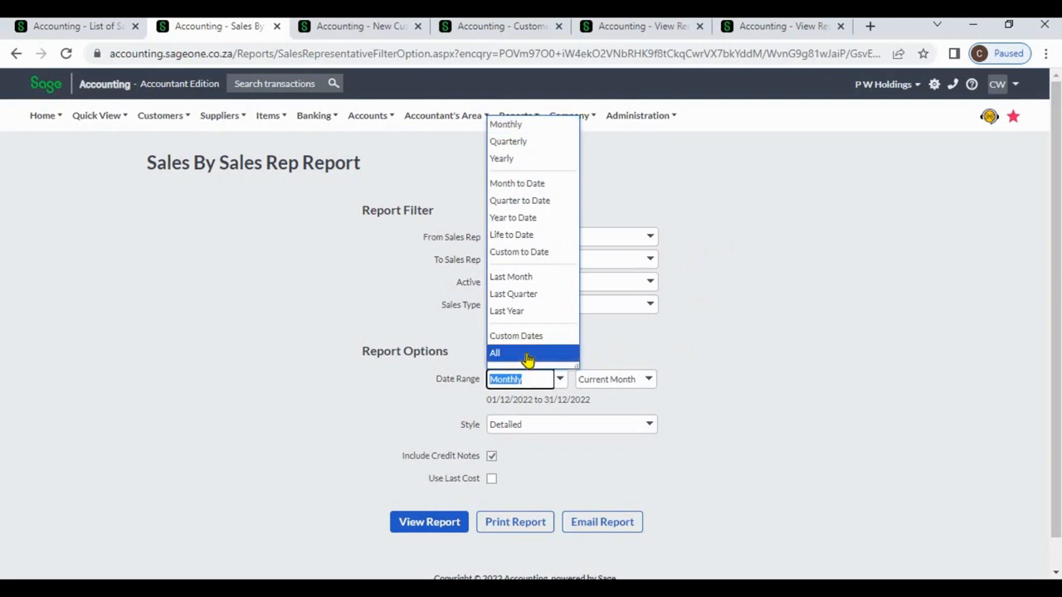
click(524, 354)
click(314, 441)
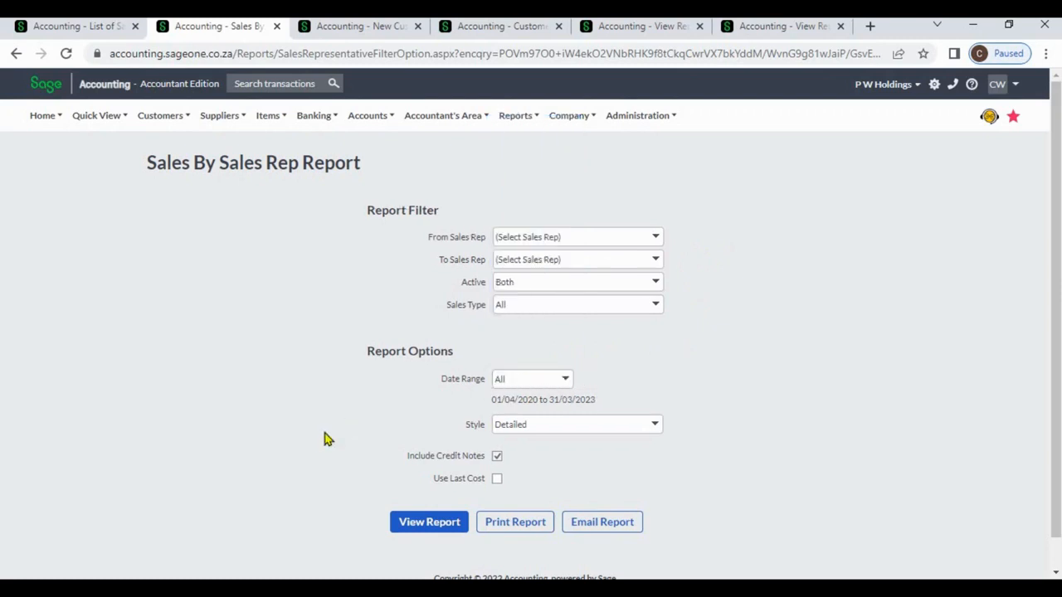
click(655, 427)
click(718, 423)
Review the detailed report, then the summary with rep totals Rs363.00 and Rs36,068.40
click(640, 29)
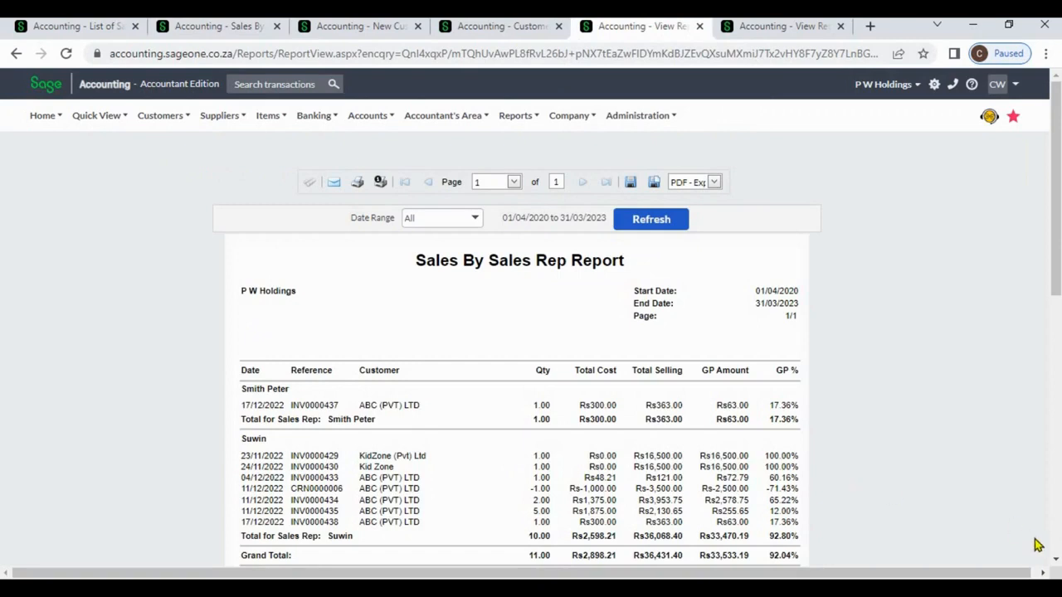
scroll(530, 338, down, 2)
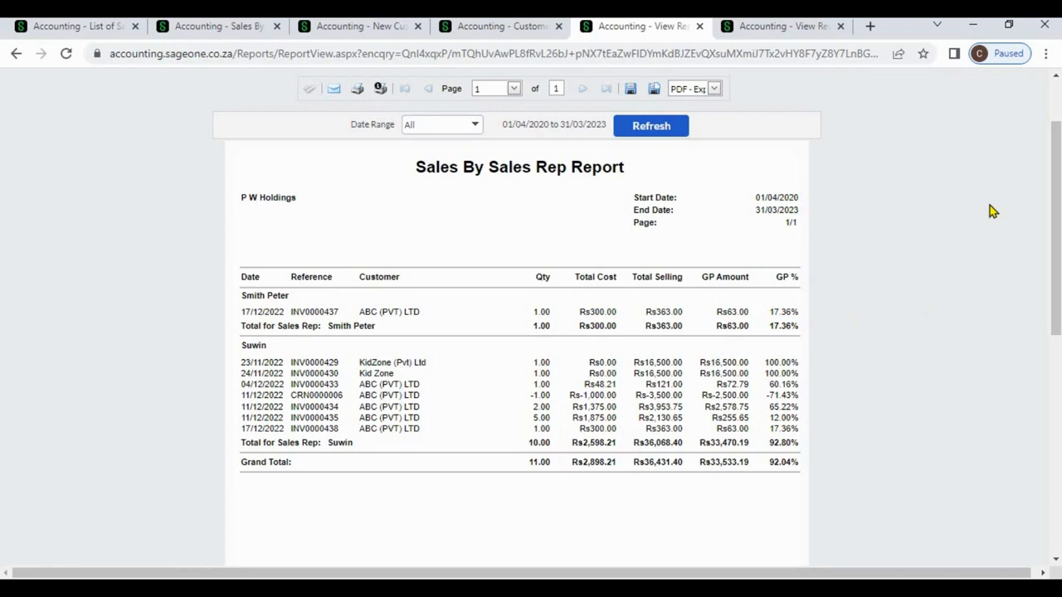
scroll(1058, 108, up, 1)
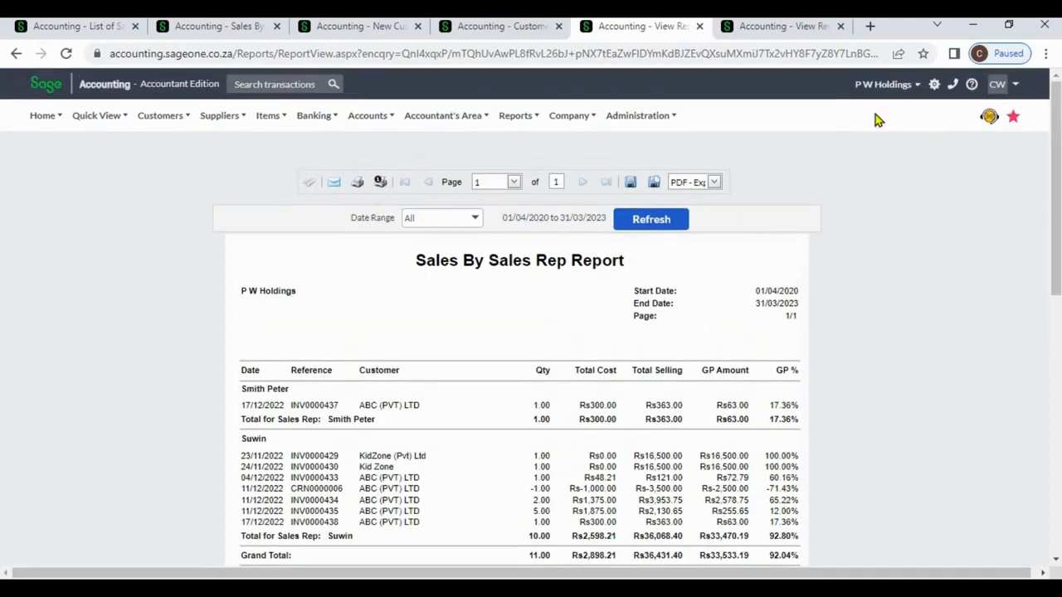
click(790, 33)
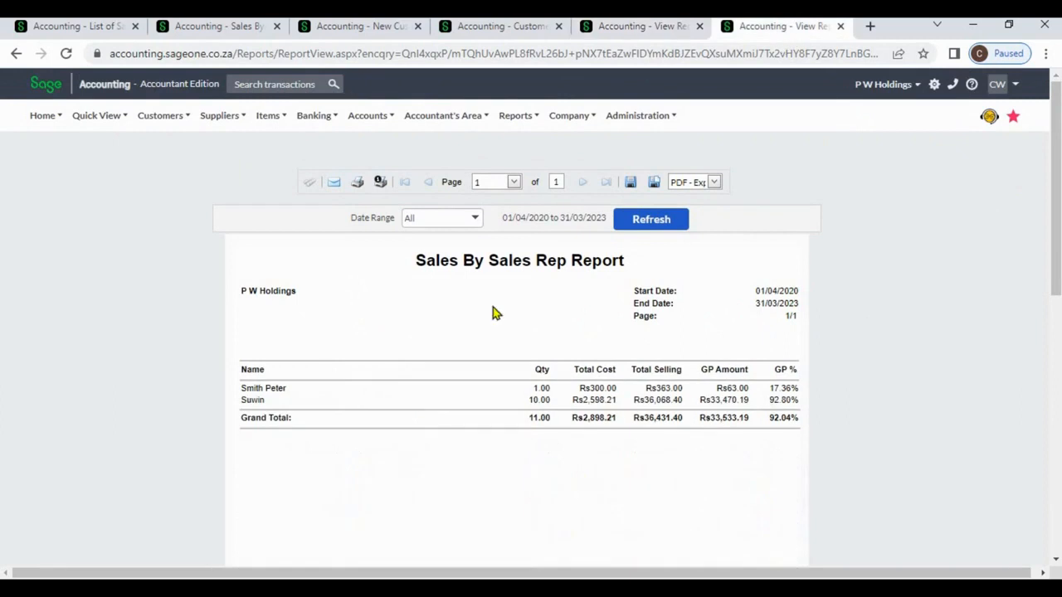